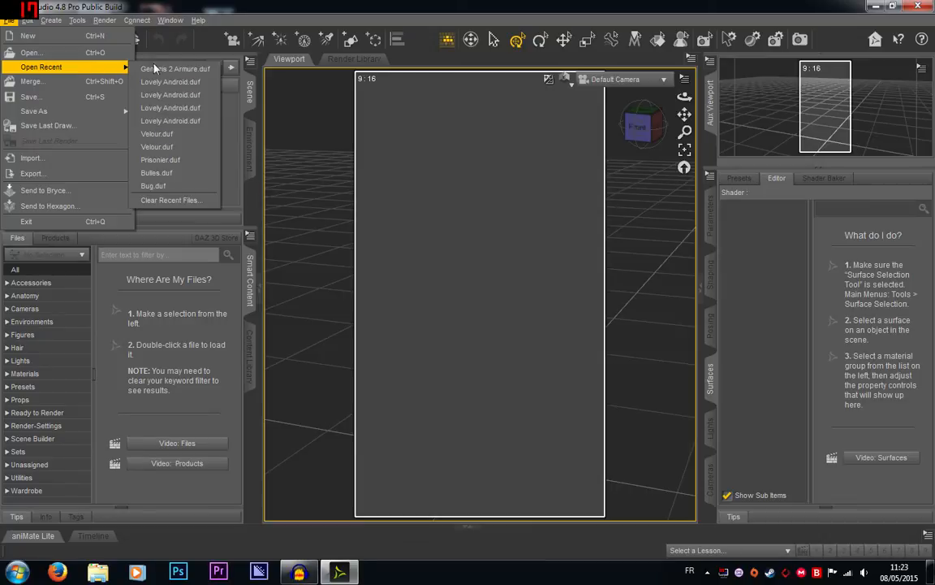
# Step: Open the recent scene Genesis 2 Armure.duf and select the Skin surface set of Genesis 2 Male
pyautogui.click(174, 69)
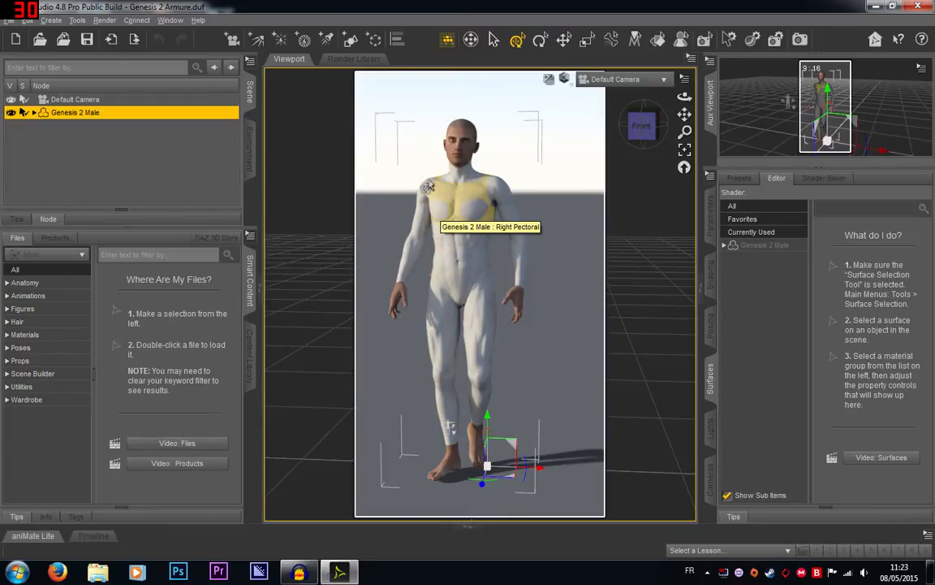
pyautogui.click(726, 247)
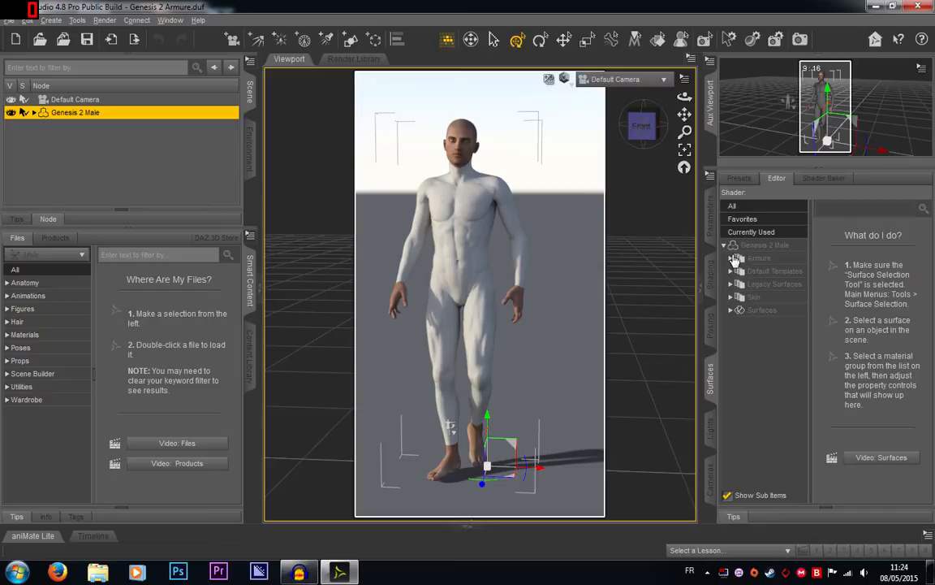
pyautogui.click(762, 298)
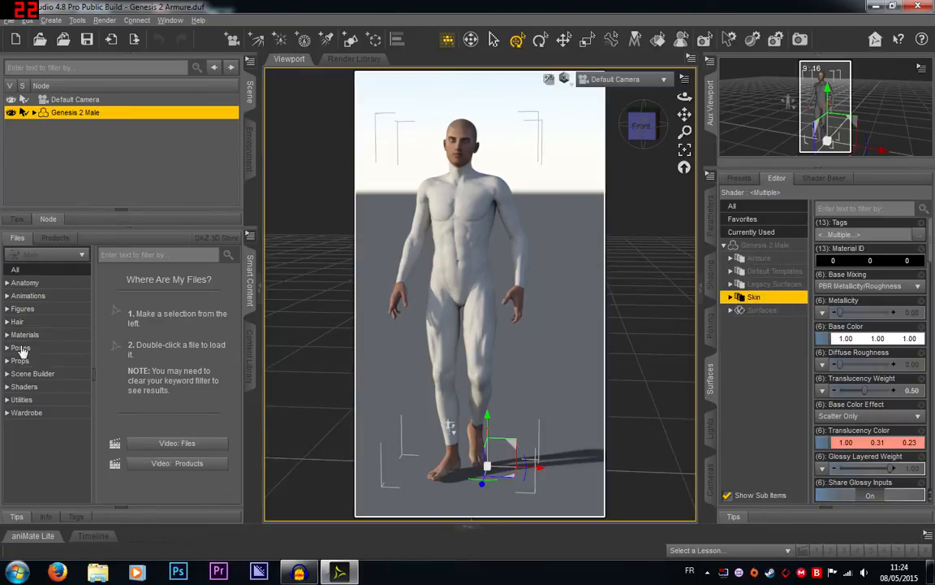
# Step: Apply the Iray shader Car Paint - Pearl White to the Skin surface set
pyautogui.click(7, 387)
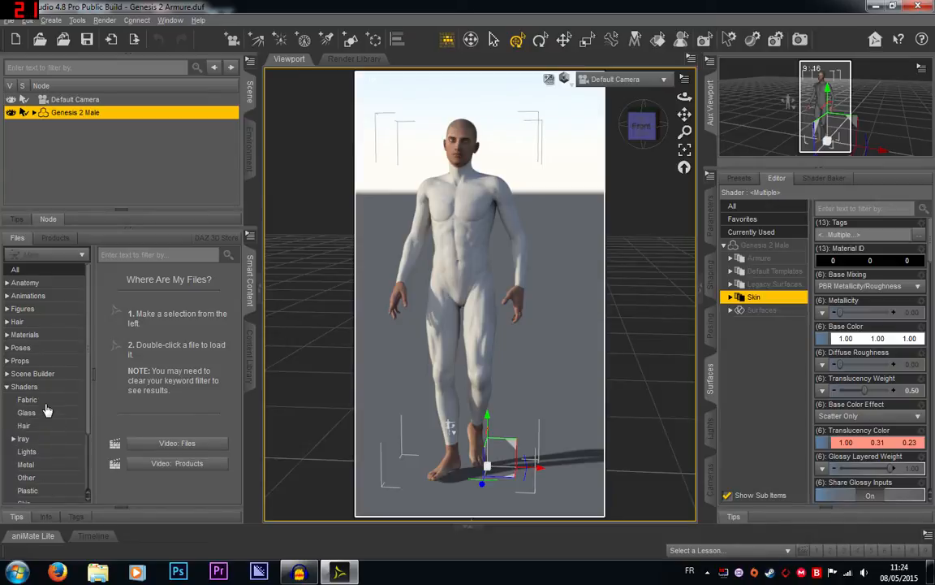
pyautogui.scroll(-2, 10, 406)
pyautogui.click(12, 368)
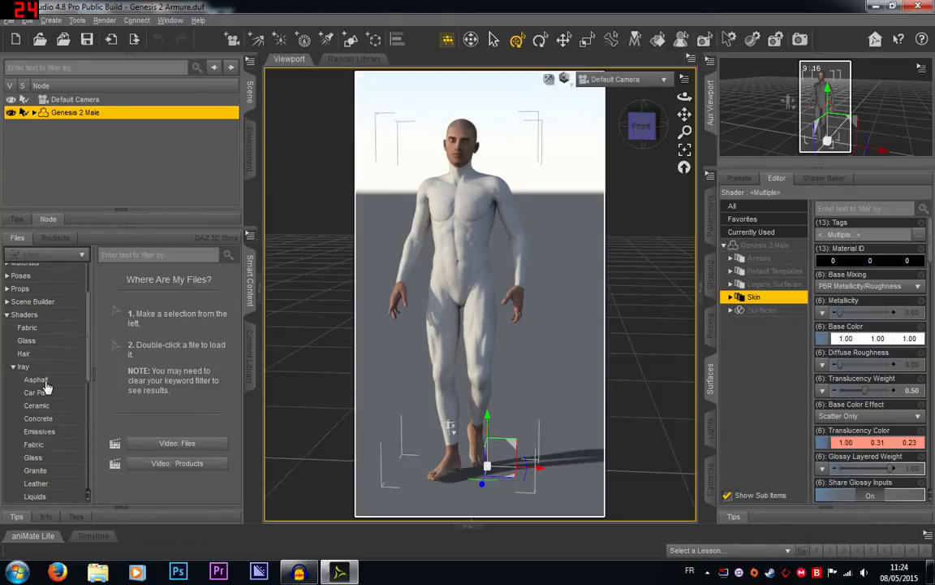
pyautogui.scroll(-3, 45, 445)
pyautogui.click(78, 399)
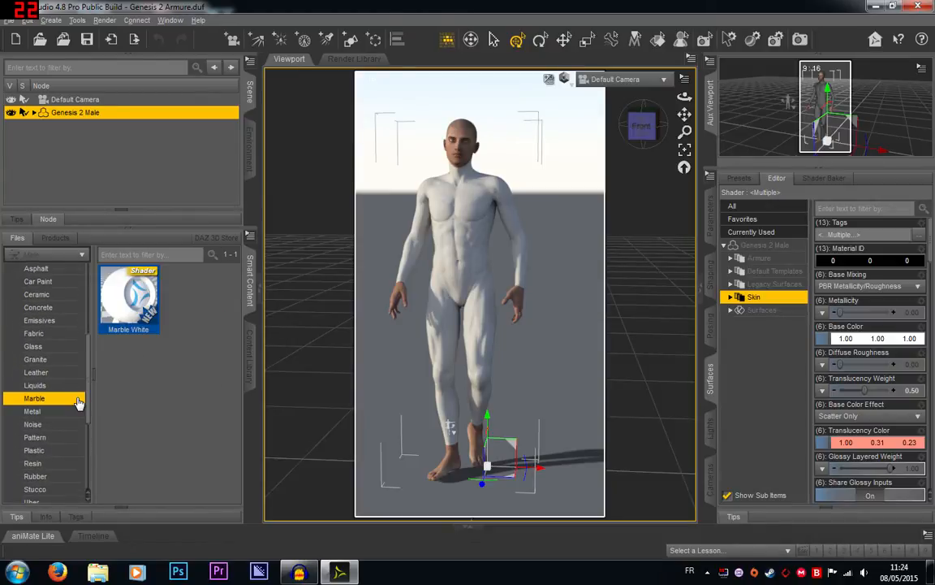
pyautogui.click(51, 384)
pyautogui.click(49, 376)
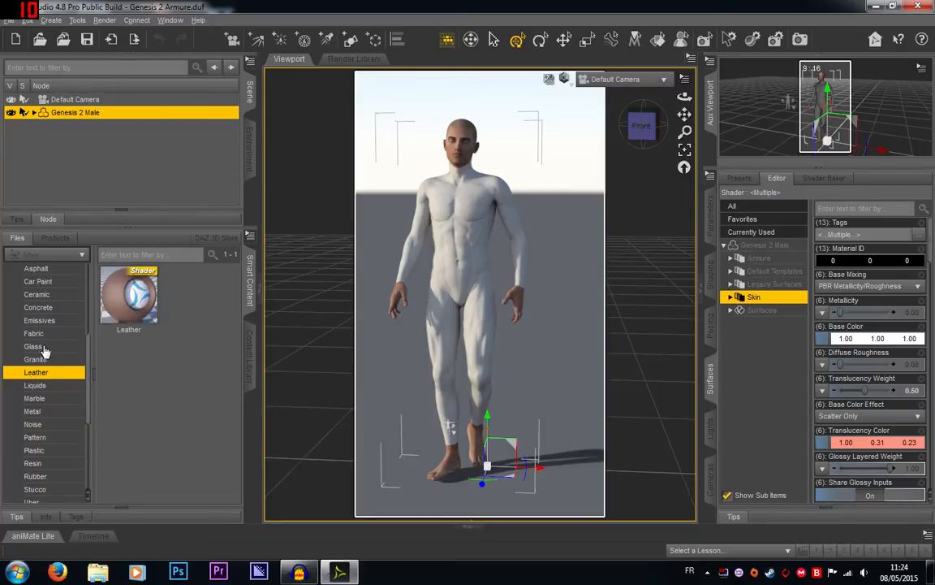
pyautogui.click(37, 346)
pyautogui.scroll(3, 37, 391)
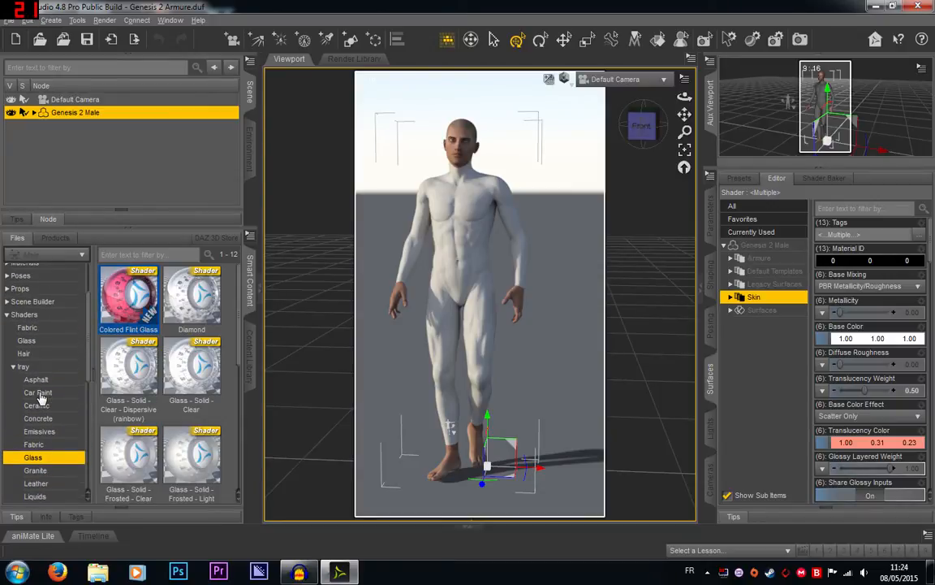
pyautogui.click(36, 391)
pyautogui.doubleClick(193, 375)
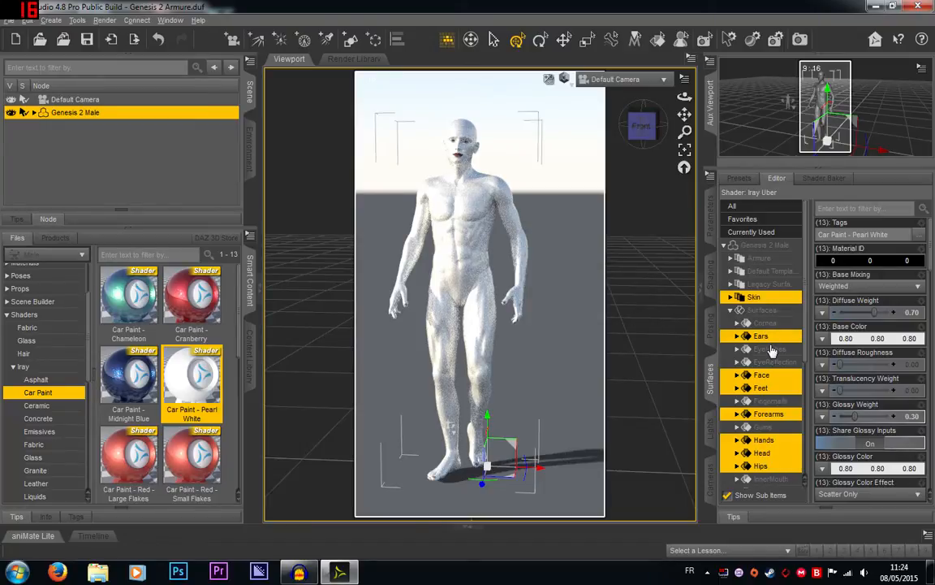
# Step: Review the surfaces included in the Skin set, and apply the Car Paint - Cranberry shader to the Armure set
pyautogui.scroll(-2, 771, 357)
pyautogui.scroll(-3, 777, 362)
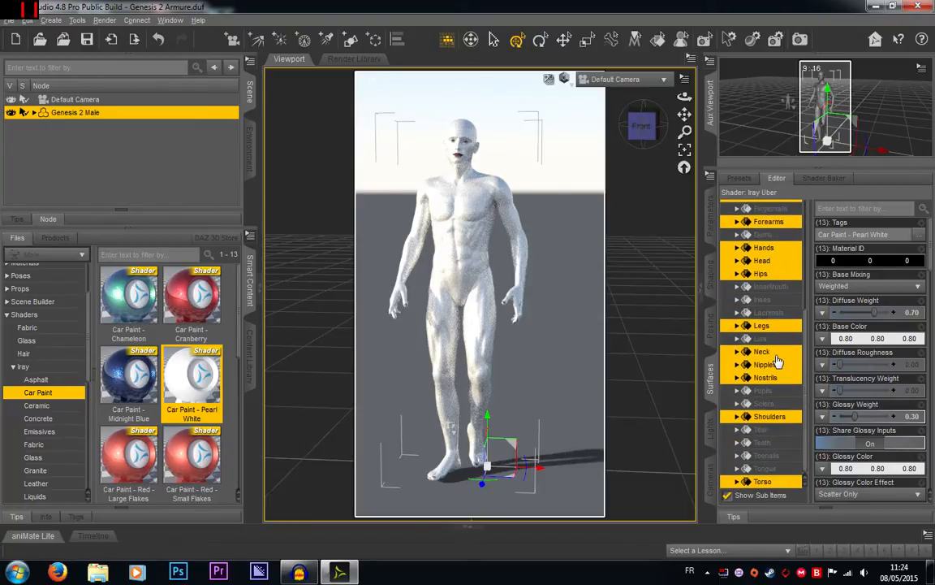
pyautogui.scroll(5, 777, 303)
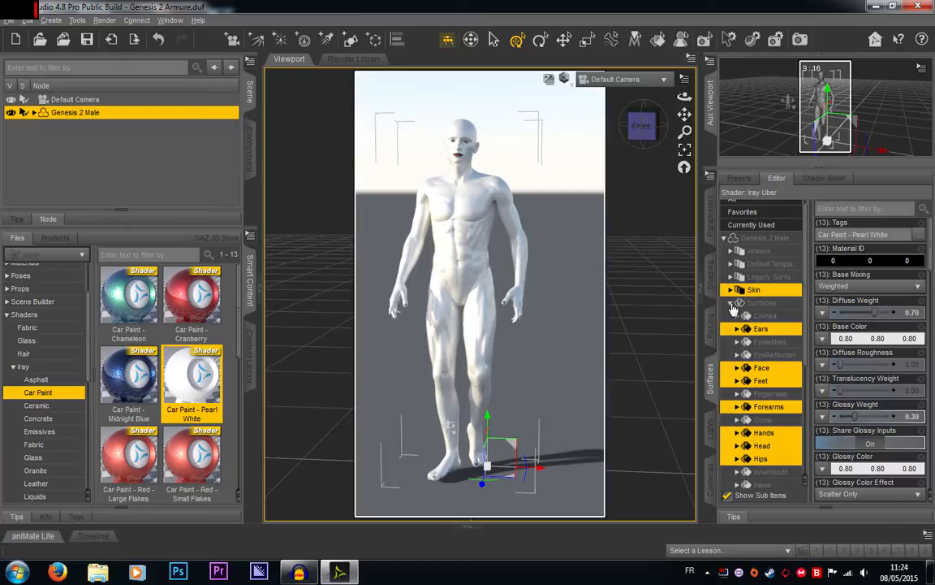
pyautogui.click(731, 304)
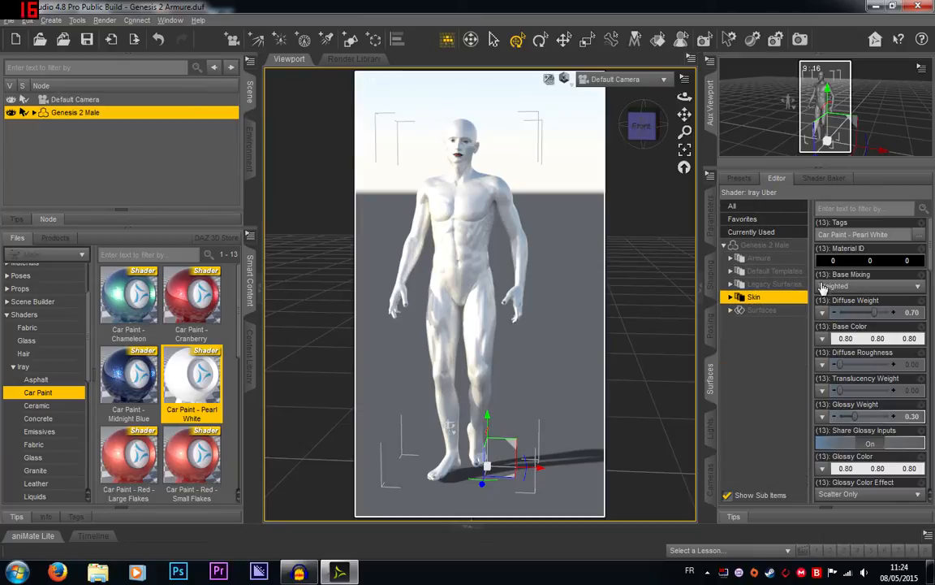
pyautogui.click(749, 258)
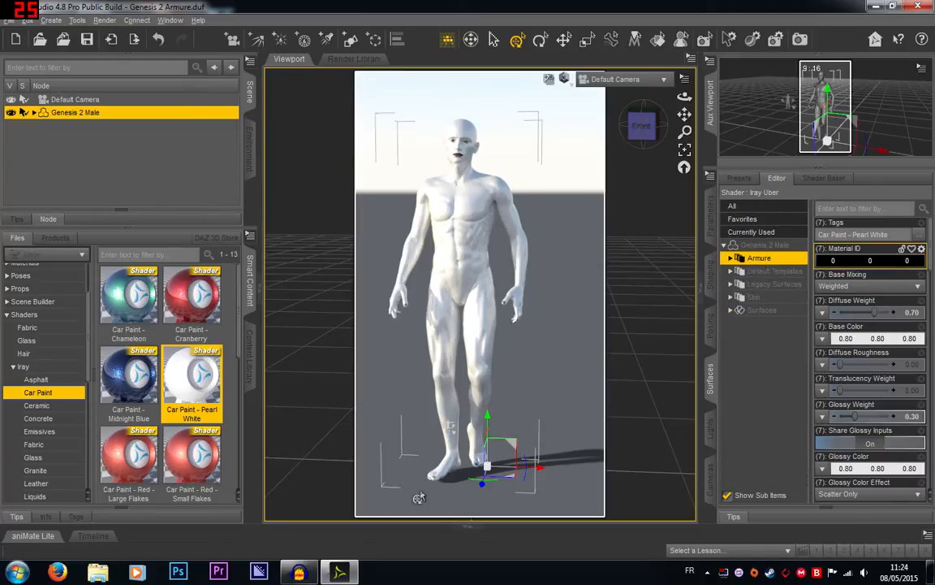
pyautogui.doubleClick(202, 295)
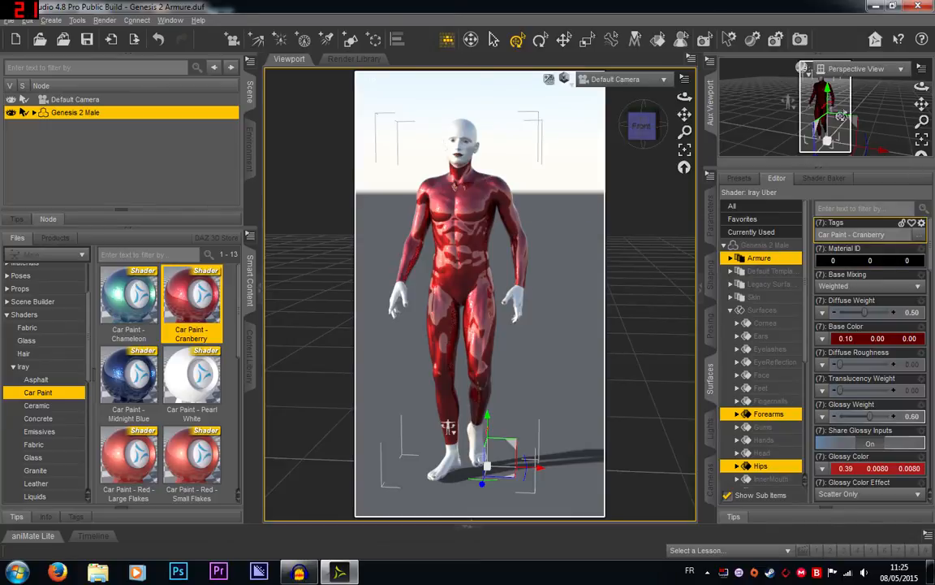
# Step: Open the surface selection set editor for Genesis 2 Male, and reposition and enlarge its window
pyautogui.click(708, 178)
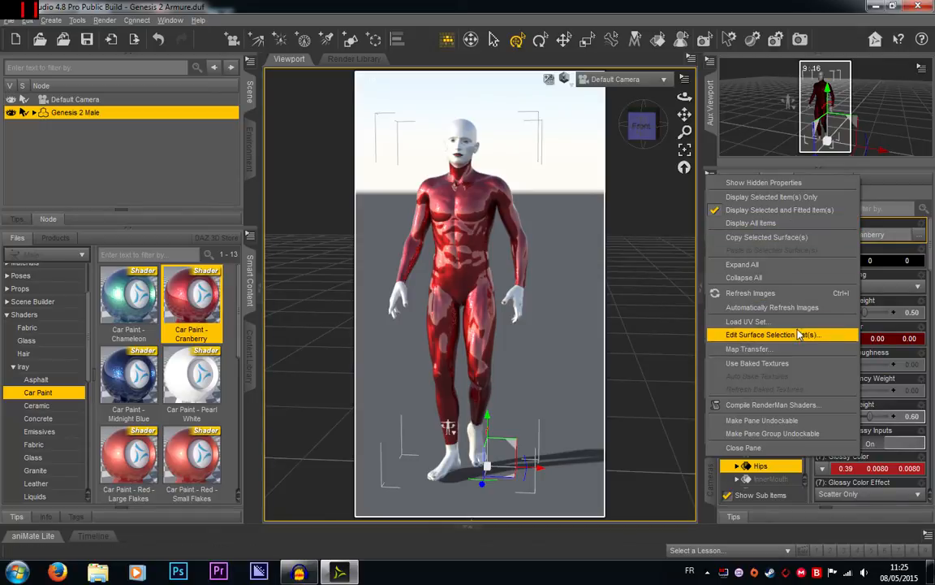
pyautogui.click(757, 338)
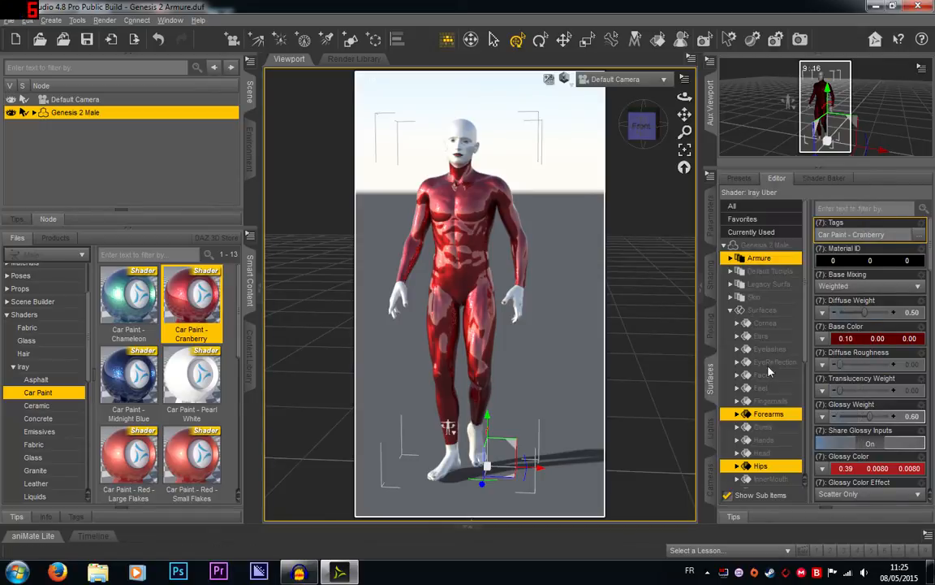
pyautogui.moveTo(727, 210); pyautogui.dragTo(384, 120)
pyautogui.moveTo(546, 348); pyautogui.dragTo(659, 412)
# Step: Examine which surfaces are assigned to the Legacy Surfaces, Default Templates, Skin and Armure selection sets
pyautogui.click(322, 145)
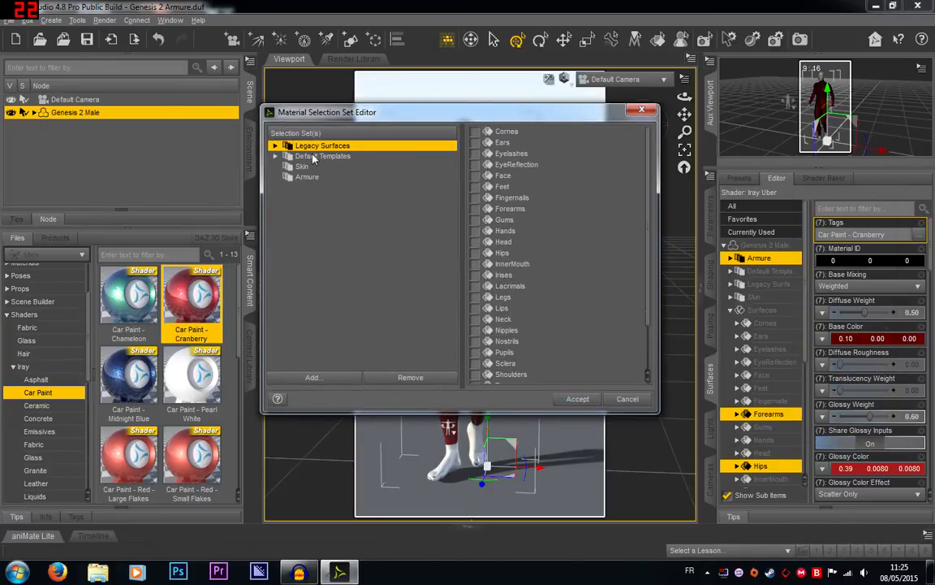
pyautogui.click(322, 156)
pyautogui.click(302, 166)
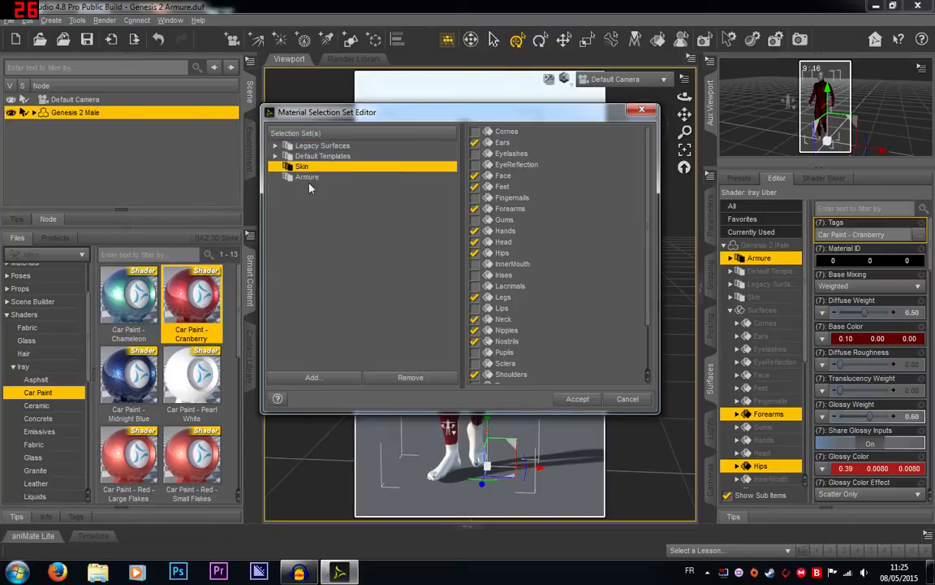
pyautogui.click(307, 177)
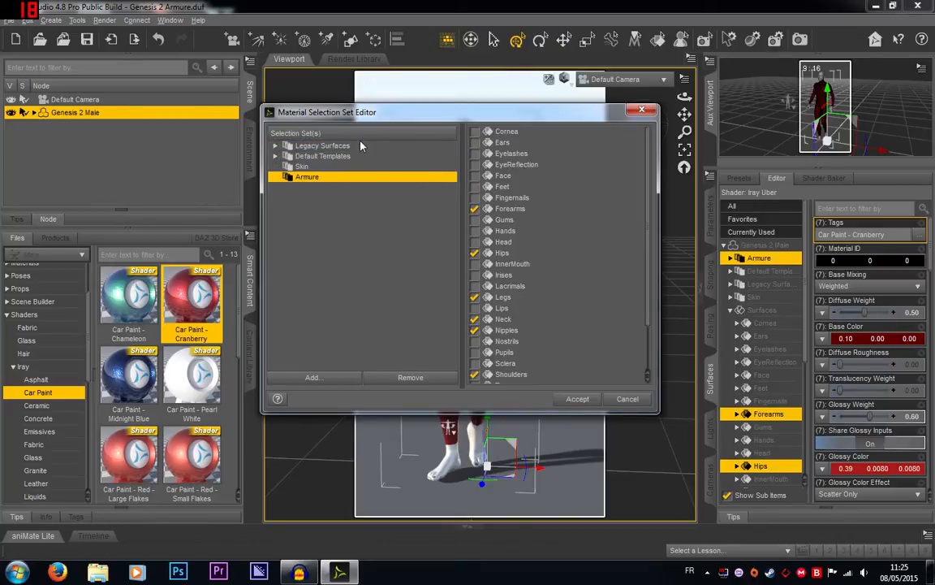
pyautogui.click(309, 156)
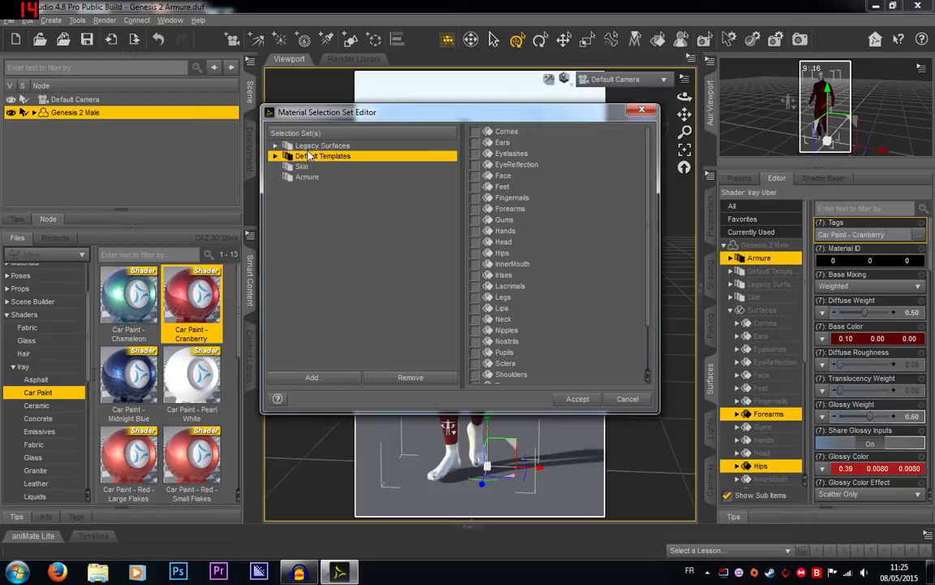
pyautogui.press('Up')
pyautogui.press('Down')
pyautogui.press('Down')
pyautogui.press('Down')
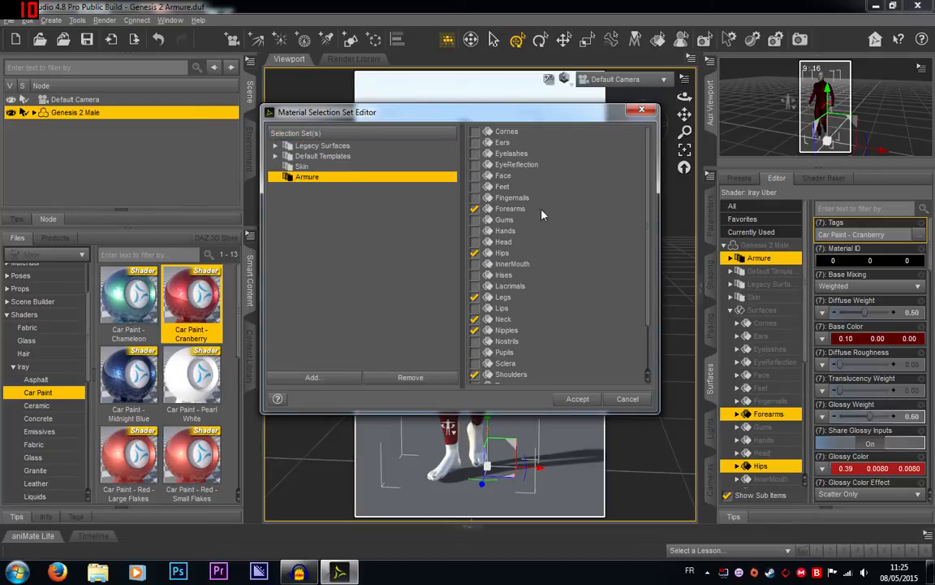
# Step: Create a top-level material selection set named Test that contains the Torso surface, and accept the changes
pyautogui.click(387, 275)
pyautogui.click(314, 377)
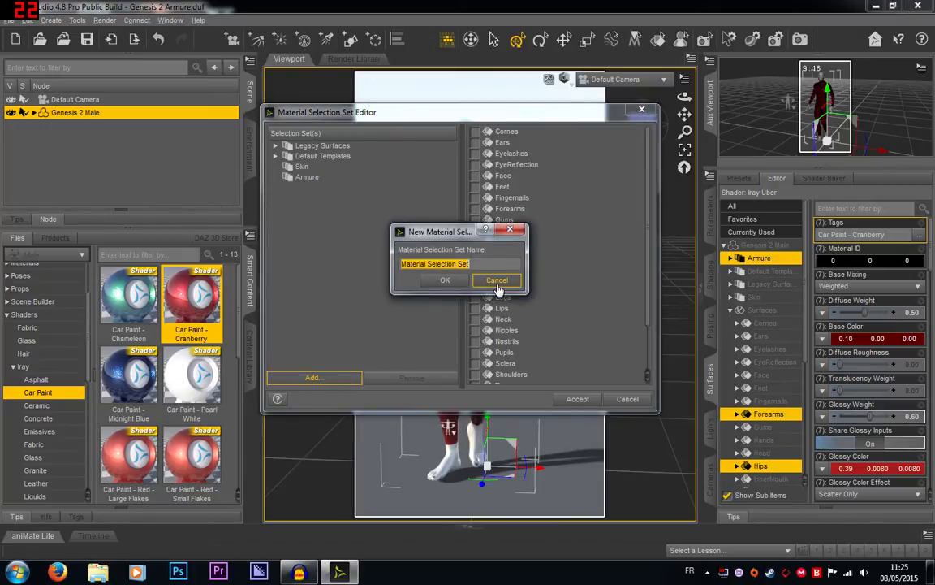
pyautogui.write('Test')
pyautogui.press('Return')
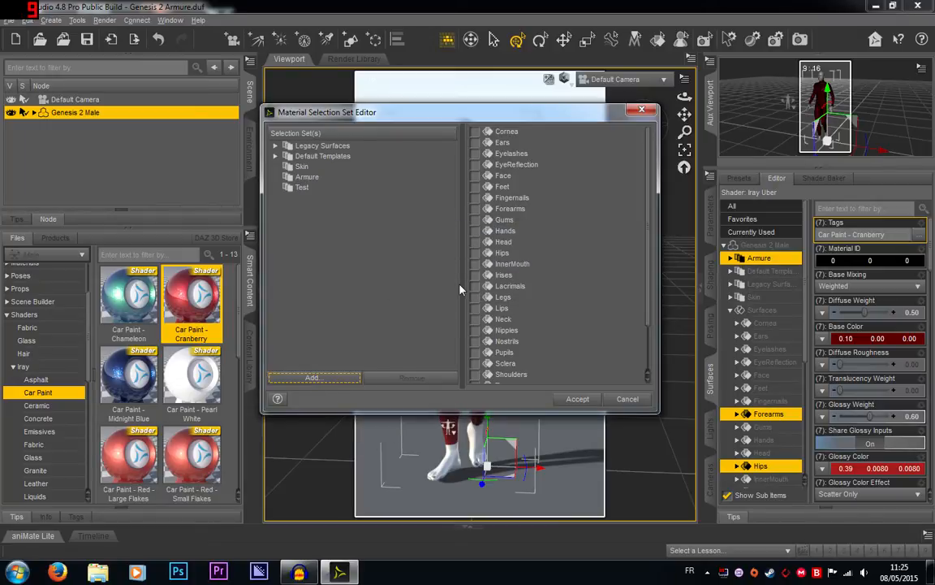
pyautogui.click(301, 187)
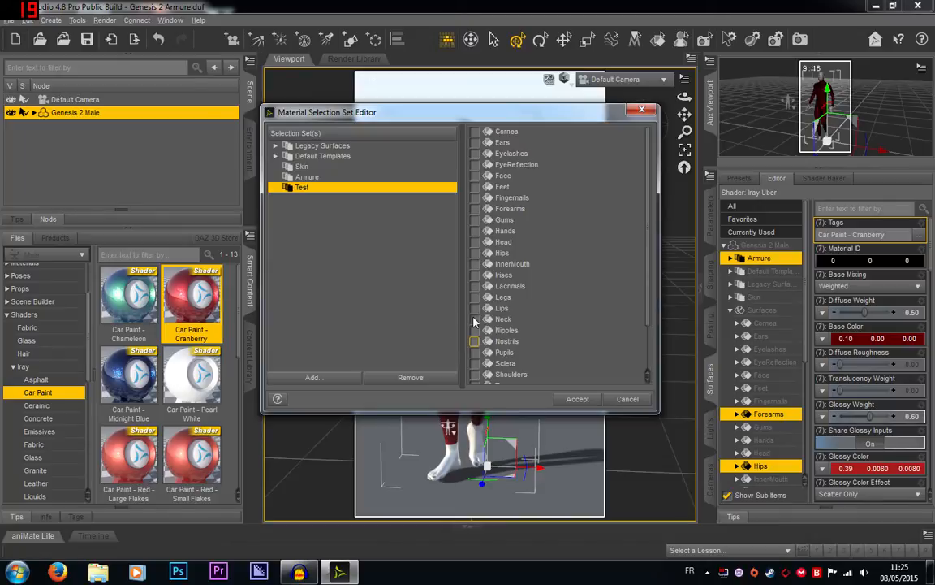
pyautogui.scroll(-2, 476, 333)
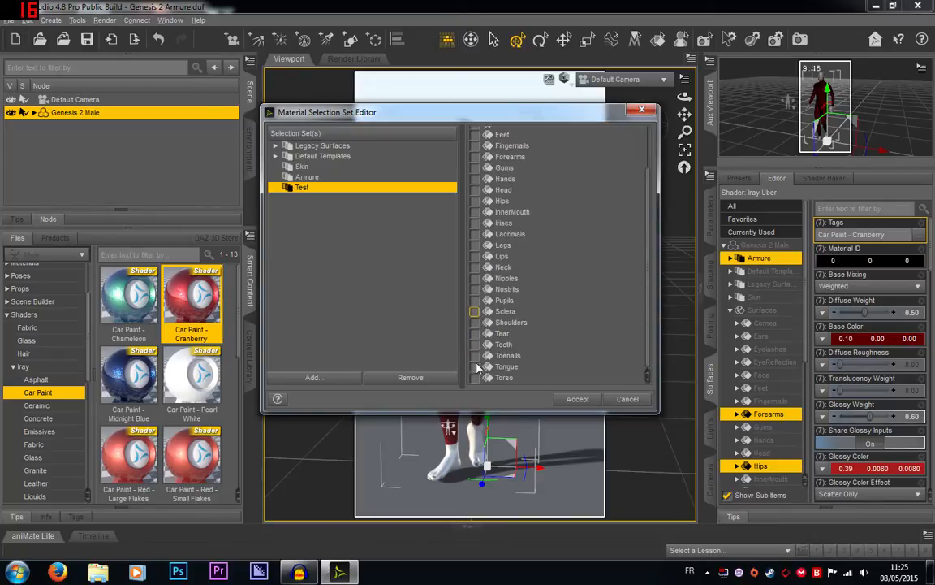
pyautogui.click(573, 400)
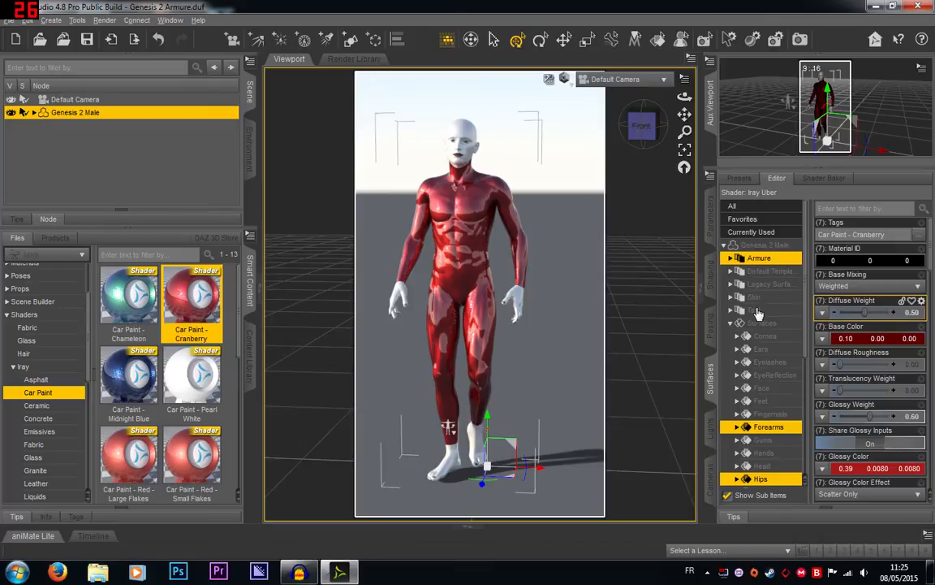
# Step: Apply the Car Paint - Chameleon shader to the Test surface set
pyautogui.click(754, 309)
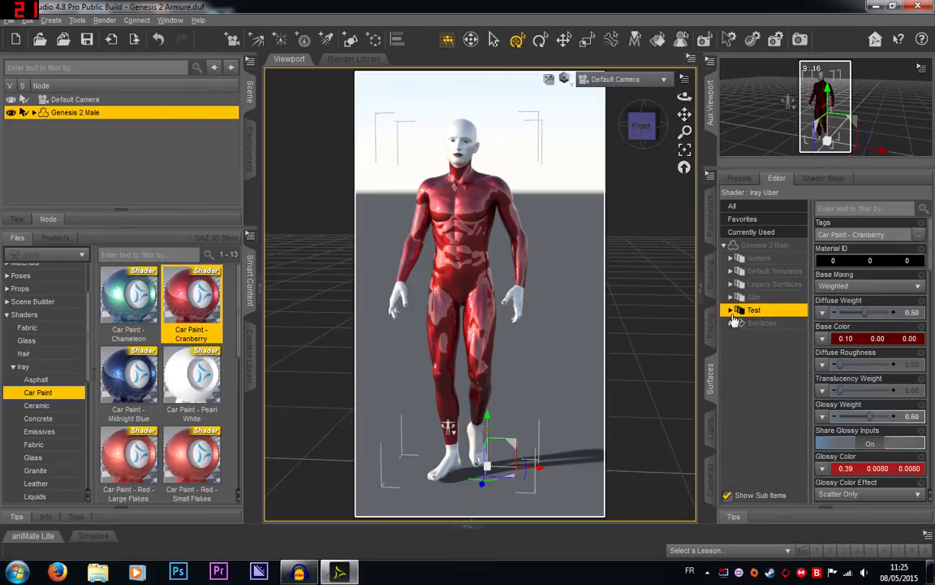
pyautogui.click(731, 323)
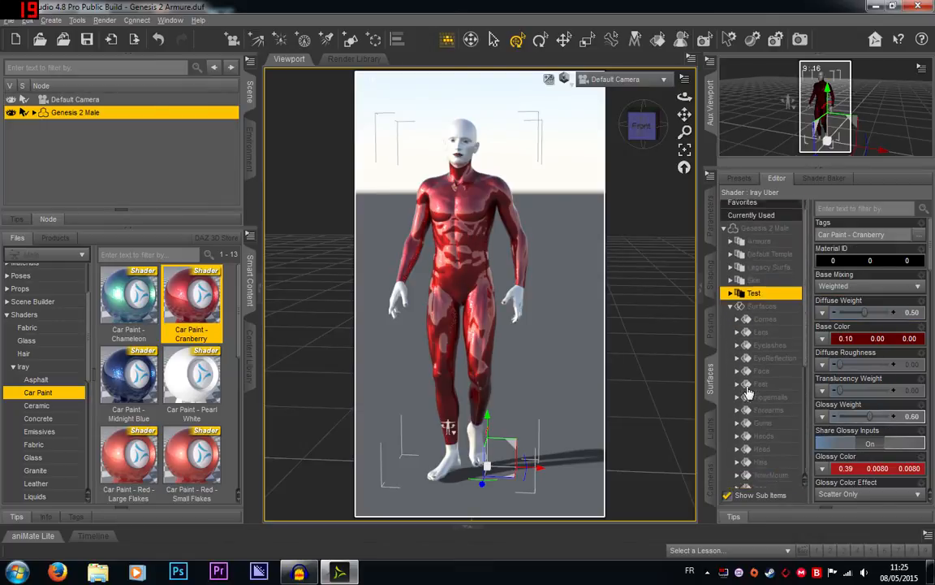
pyautogui.click(730, 323)
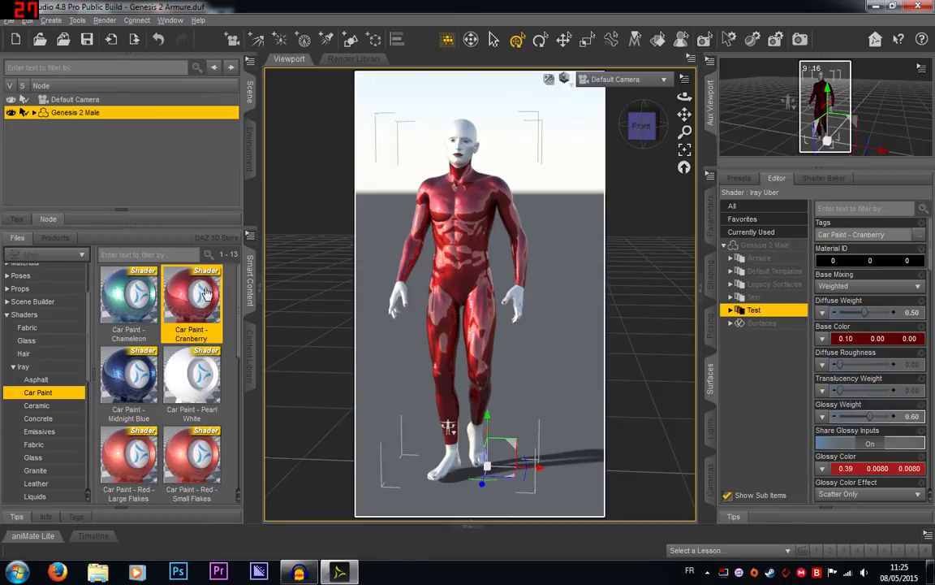
pyautogui.doubleClick(129, 294)
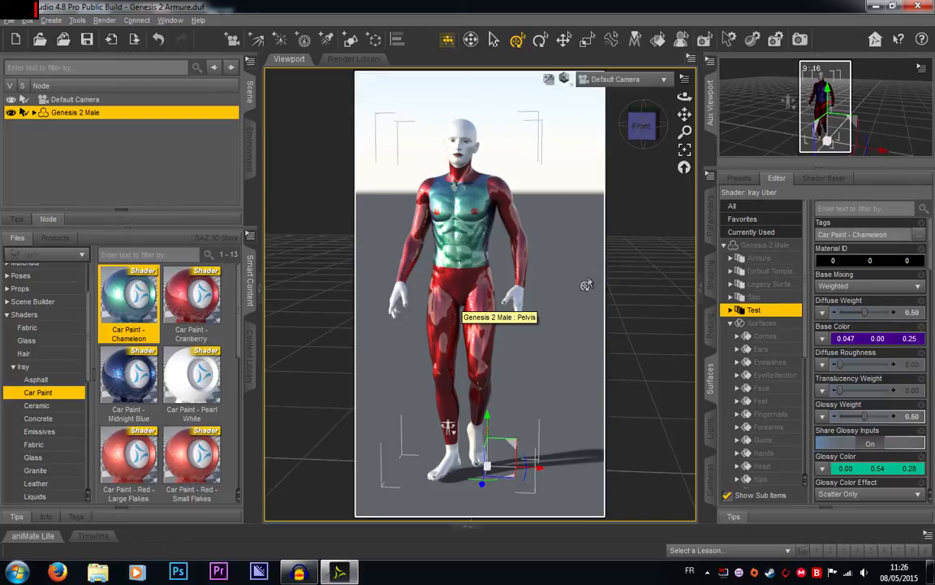
# Step: Select the EyeReflection, Feet and Fingernails surfaces in addition to the Test set, and deselect everything in the scene
pyautogui.keyDown('ctrl'); pyautogui.click(770, 375); pyautogui.keyUp('ctrl')
pyautogui.keyDown('ctrl'); pyautogui.click(771, 401); pyautogui.keyUp('ctrl')
pyautogui.keyDown('ctrl'); pyautogui.click(771, 413); pyautogui.keyUp('ctrl')
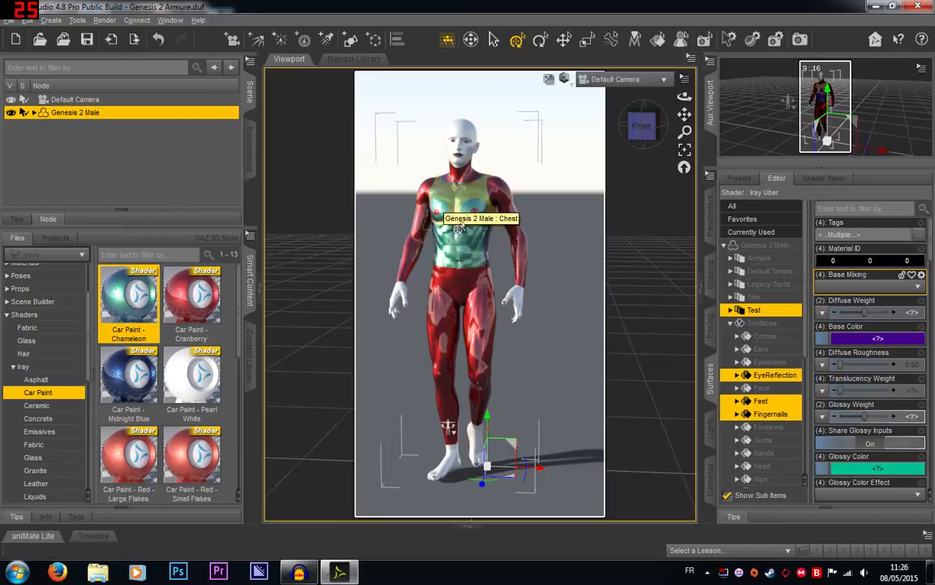
pyautogui.click(571, 217)
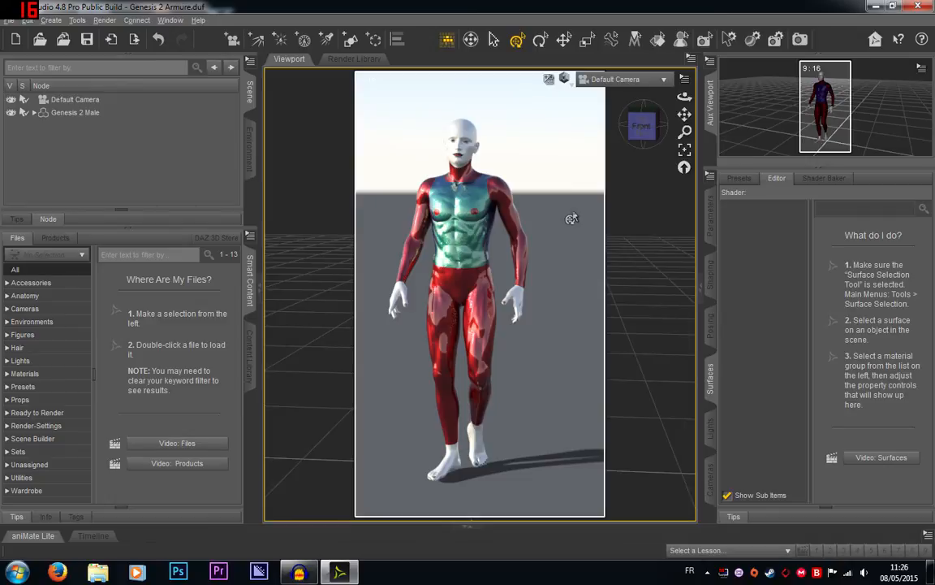